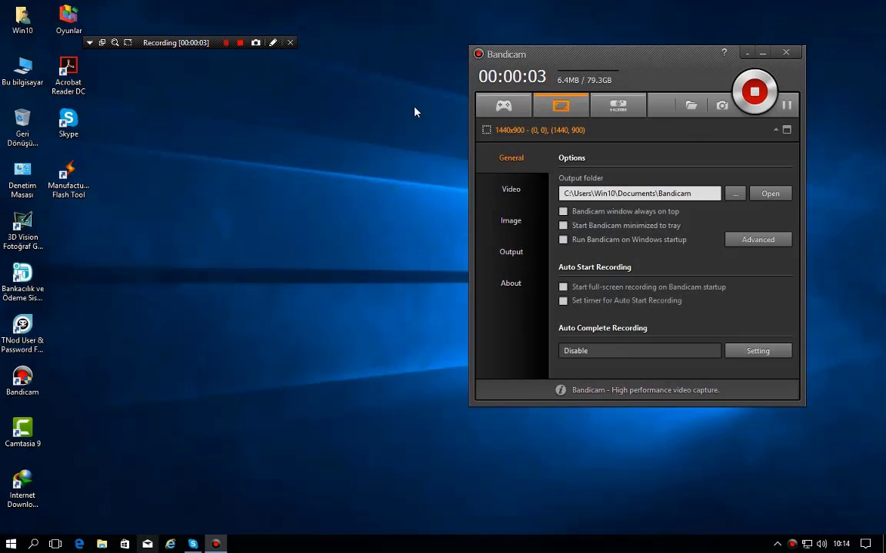
{"action": "right_click", "coordinate": [311, 69]}
{"action": "left_click", "coordinate": [332, 109]}
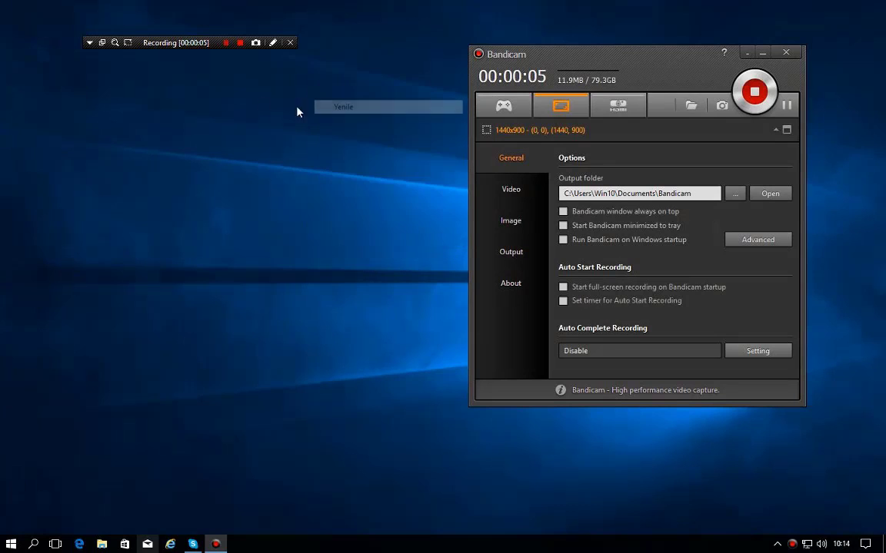
{"action": "right_click", "coordinate": [186, 126]}
{"action": "left_click", "coordinate": [202, 154]}
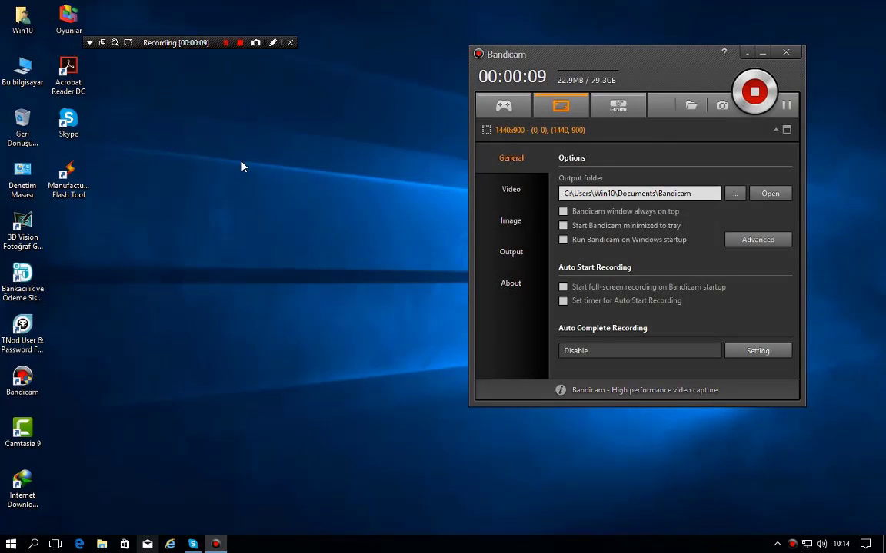
- View the computer's system properties to check its processor, memory and Windows edition, and close the window
{"action": "right_click", "coordinate": [34, 71]}
{"action": "left_click", "coordinate": [105, 218]}
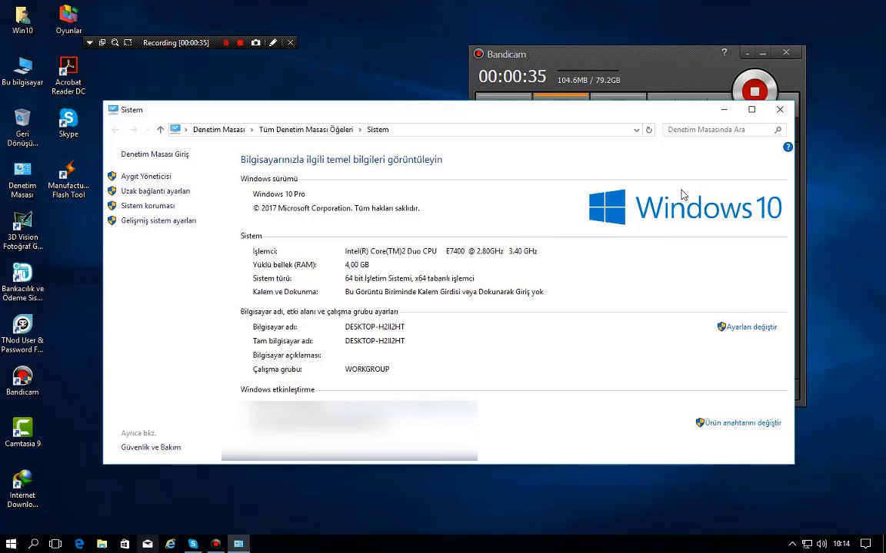
{"action": "left_click", "coordinate": [779, 109]}
{"action": "right_click", "coordinate": [177, 206]}
{"action": "left_click", "coordinate": [208, 243]}
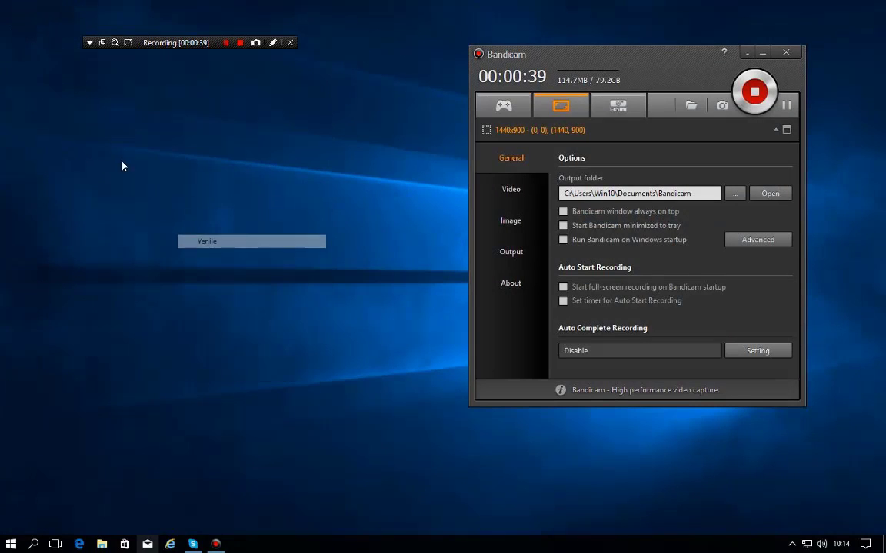
{"action": "right_click", "coordinate": [177, 176]}
{"action": "left_click", "coordinate": [224, 214]}
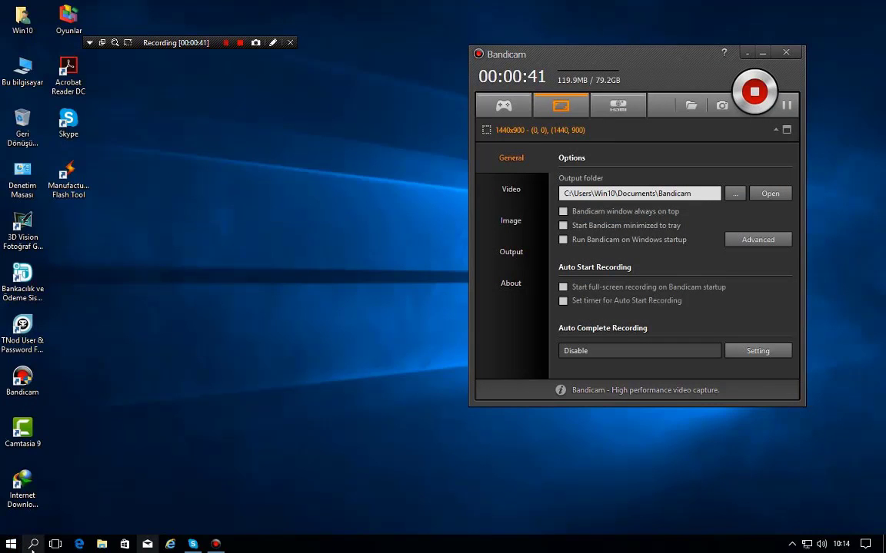
- Search Windows for dxdiag and open the DirectX Diagnostic Tool
{"action": "left_click", "coordinate": [34, 544]}
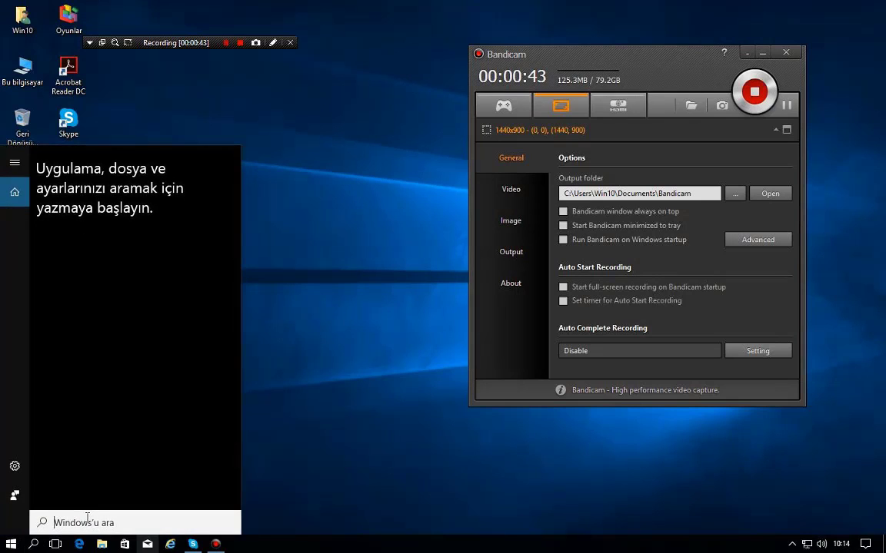
{"action": "type", "text": "dxdia"}
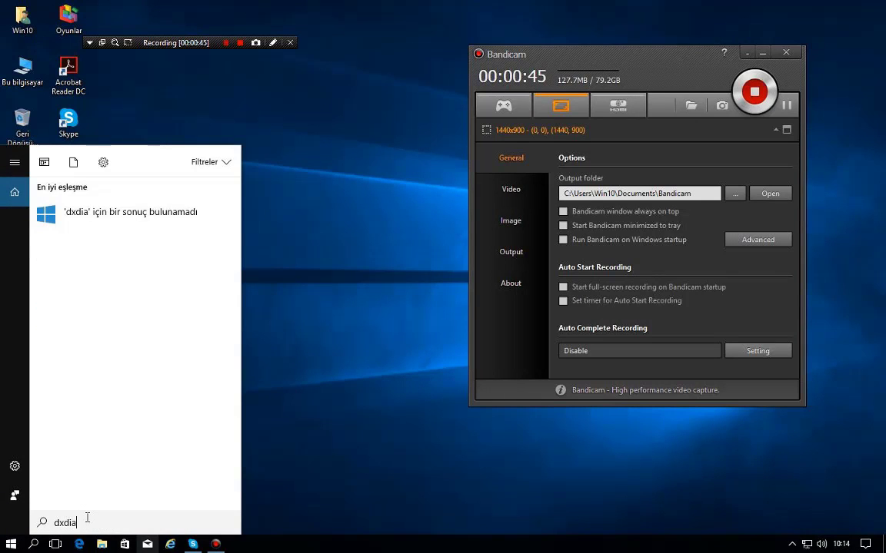
{"action": "type", "text": "g"}
{"action": "left_click", "coordinate": [112, 223]}
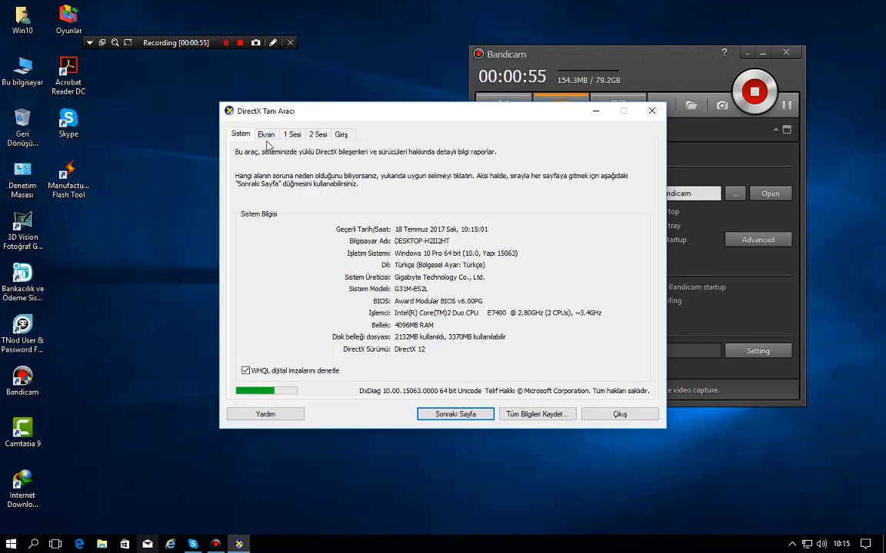
- Examine the graphics card and driver details in the DirectX Diagnostic Tool, dismiss the audio capture notice, and close the tool
{"action": "left_click", "coordinate": [265, 134]}
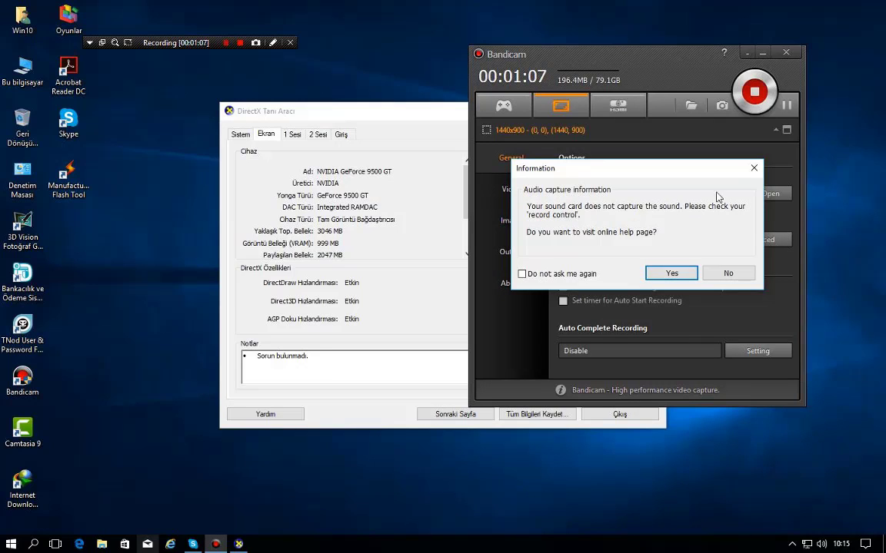
{"action": "left_click", "coordinate": [753, 170]}
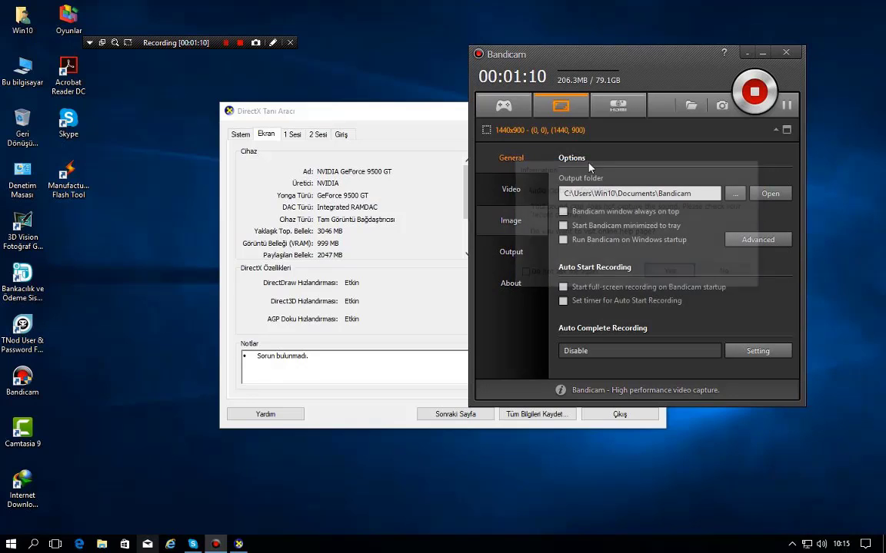
{"action": "left_click", "coordinate": [390, 112]}
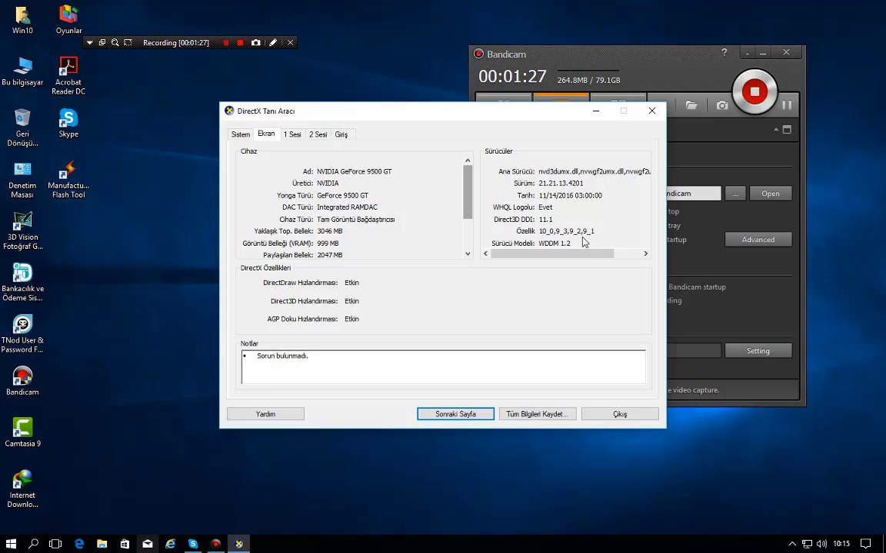
{"action": "left_click", "coordinate": [652, 112]}
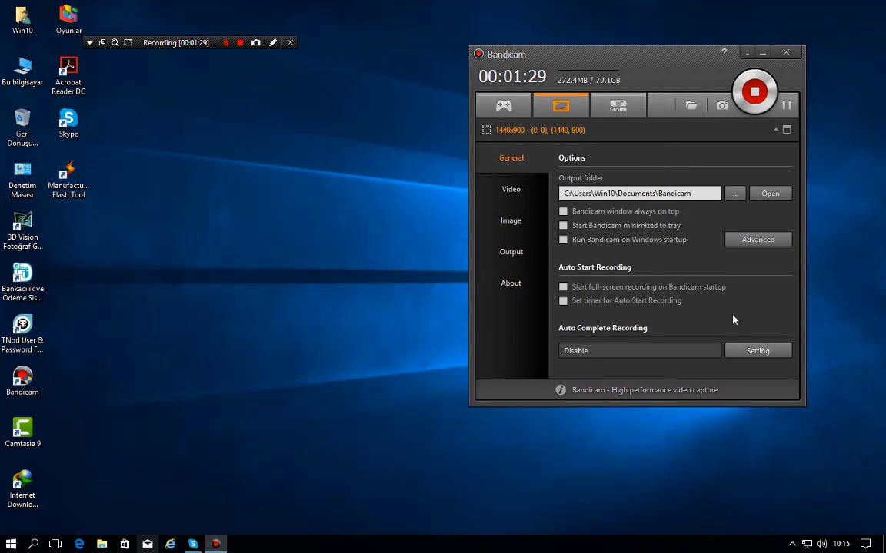
- In the video recording settings, choose Hoparlör (High Definition Audio Aygıtı) as the primary sound device
{"action": "left_click", "coordinate": [510, 189]}
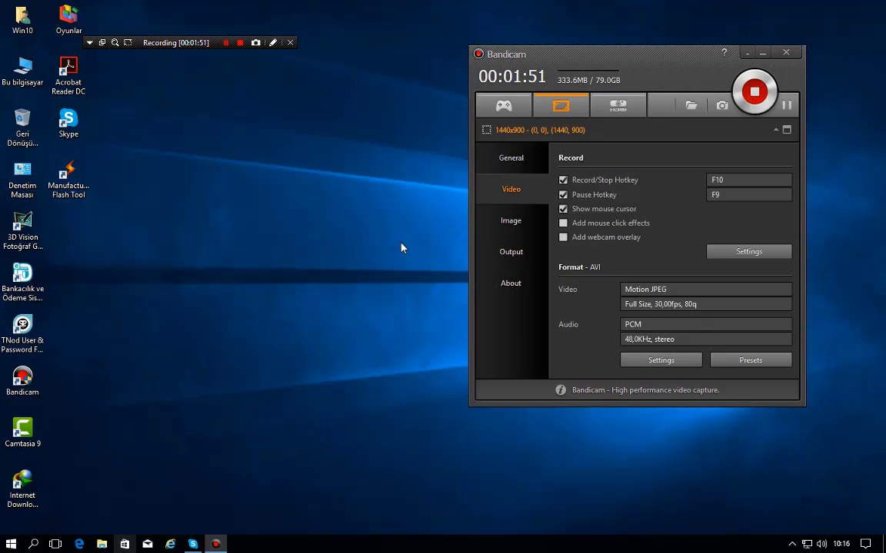
{"action": "left_click", "coordinate": [751, 254]}
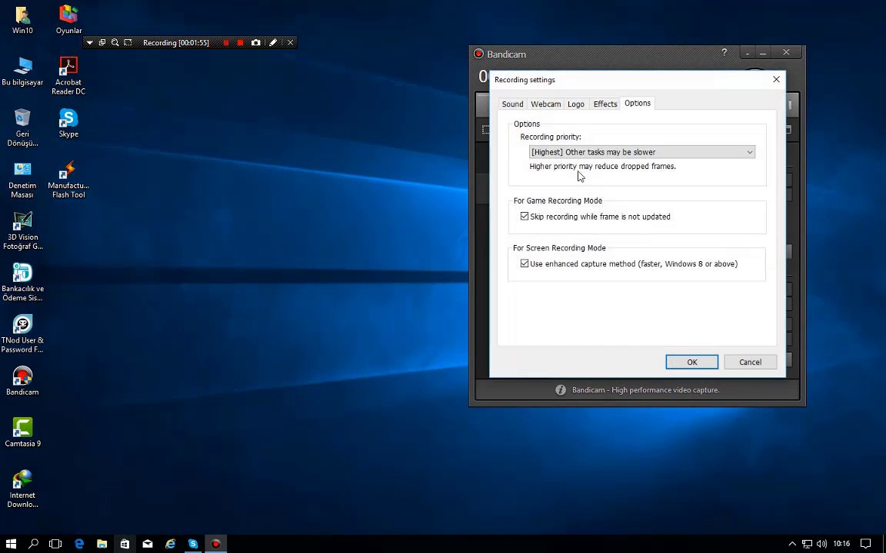
{"action": "left_click", "coordinate": [528, 106]}
{"action": "left_click", "coordinate": [512, 104]}
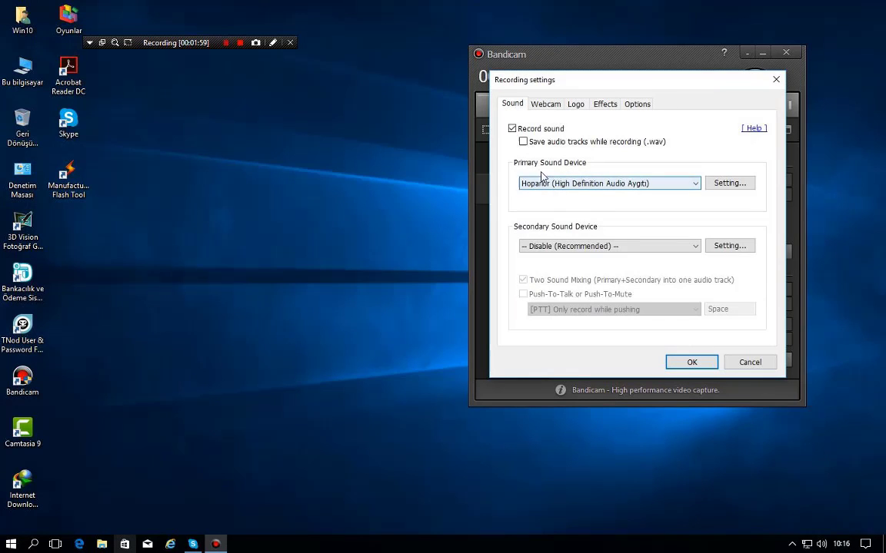
{"action": "left_click", "coordinate": [633, 184]}
{"action": "left_click", "coordinate": [684, 199]}
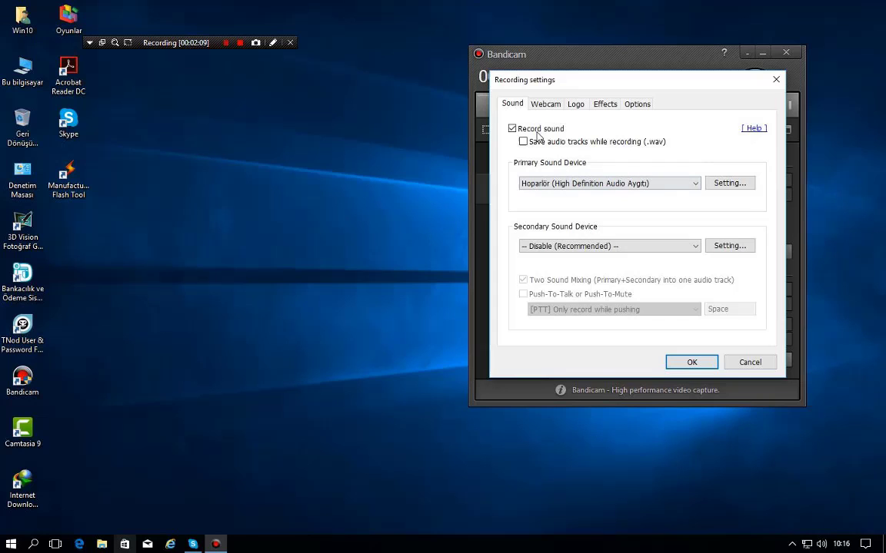
- Enable the webcam overlay, set it to be added to the output video file, and turn the overlay off again
{"action": "left_click", "coordinate": [543, 104]}
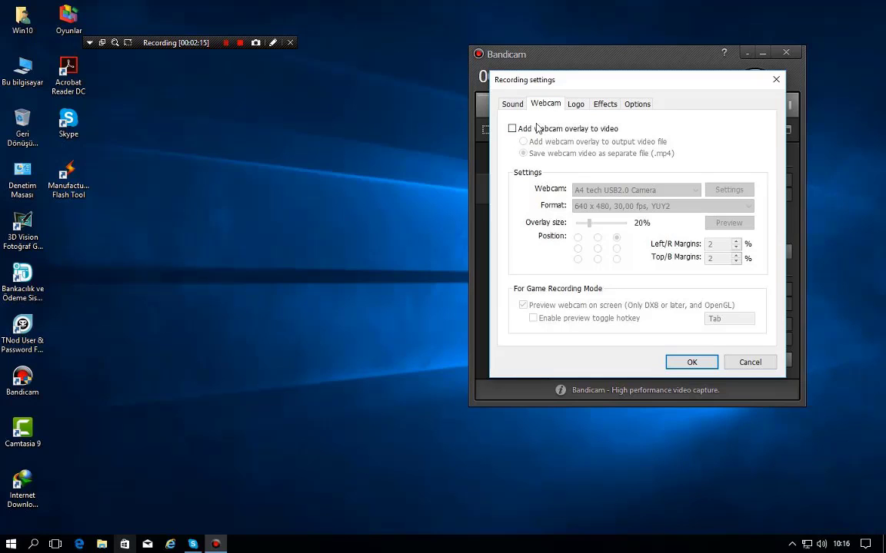
{"action": "left_click", "coordinate": [536, 130]}
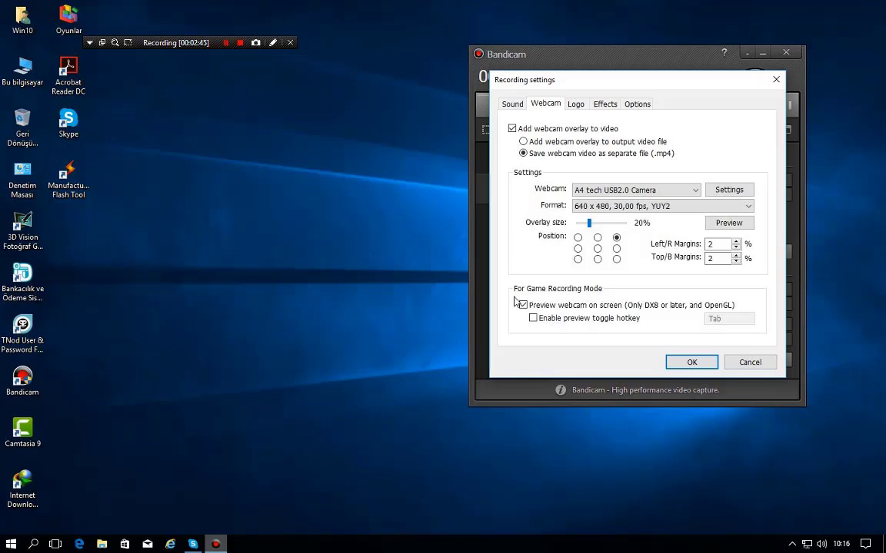
{"action": "left_click", "coordinate": [578, 499]}
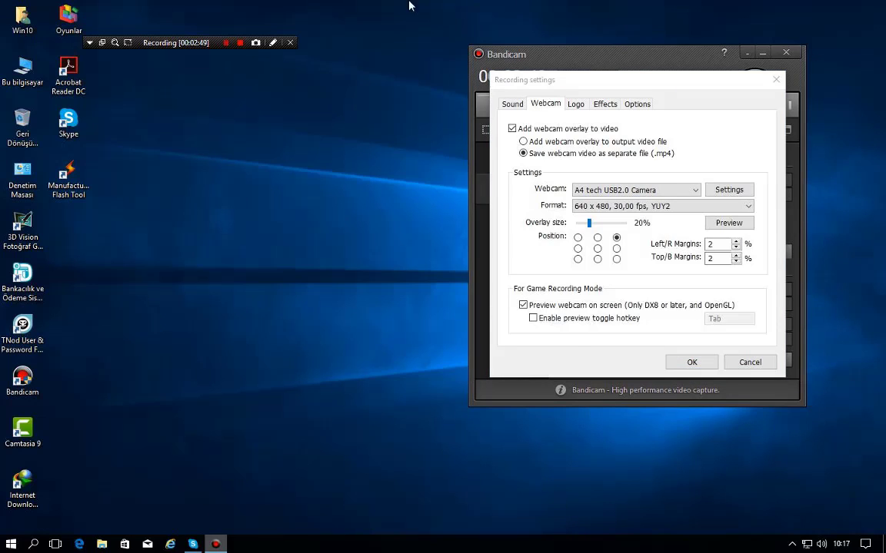
{"action": "key", "text": "alt+Tab"}
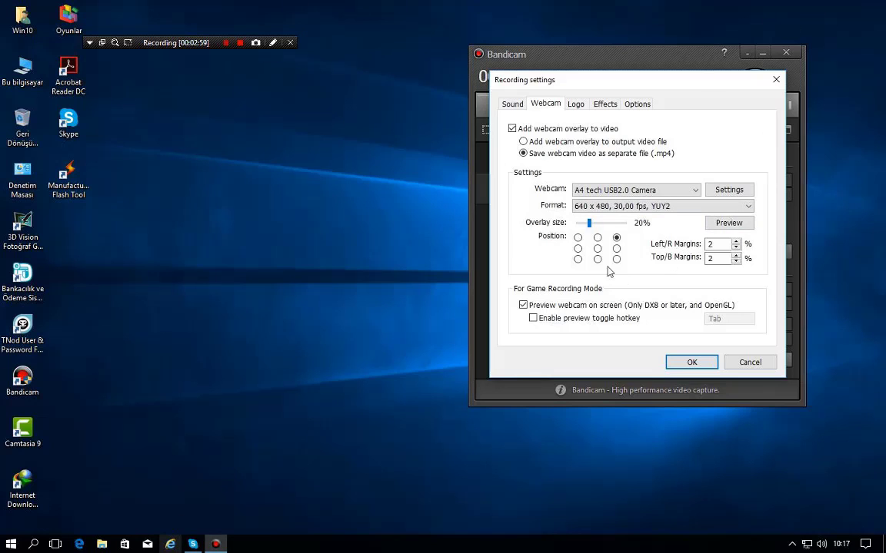
{"action": "left_click", "coordinate": [524, 142]}
{"action": "left_click", "coordinate": [571, 154]}
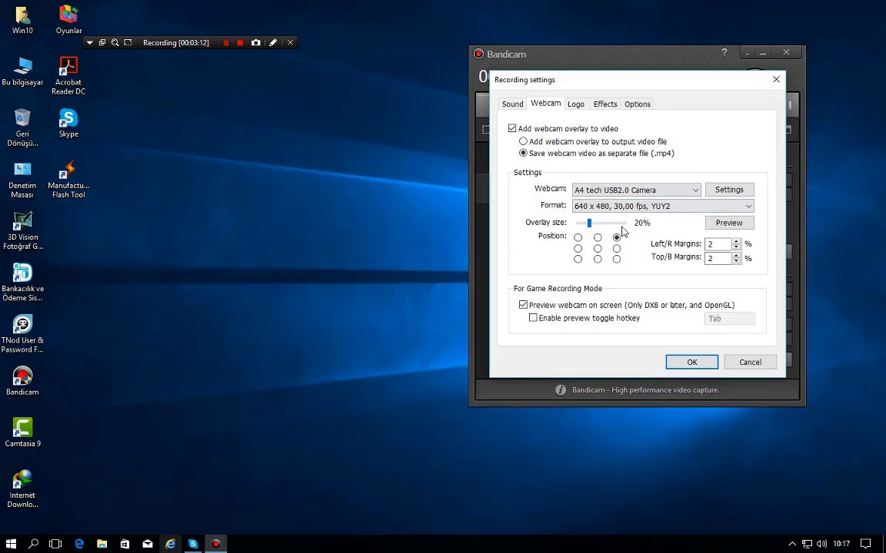
{"action": "left_click", "coordinate": [582, 142]}
{"action": "left_click", "coordinate": [512, 128]}
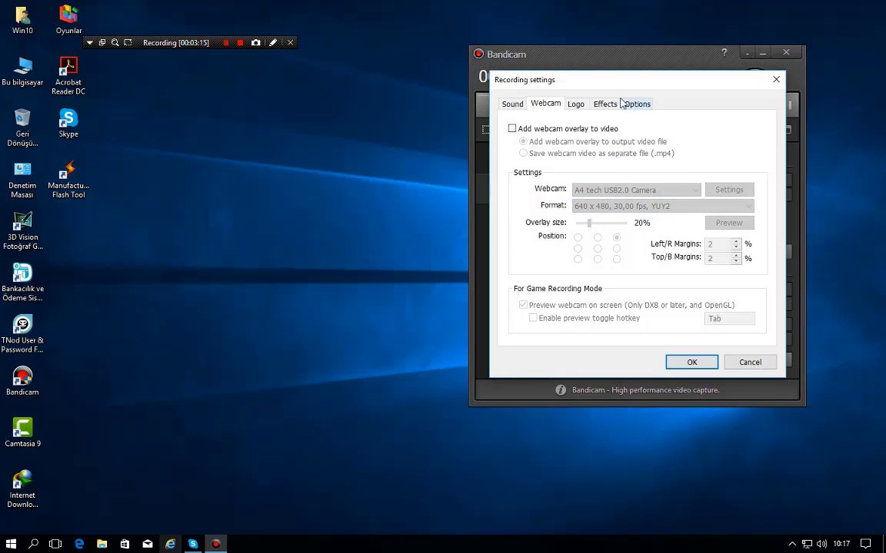
- Look over the logo options, try the mouse click effect on the desktop, and turn the effect off again
{"action": "left_click", "coordinate": [575, 104]}
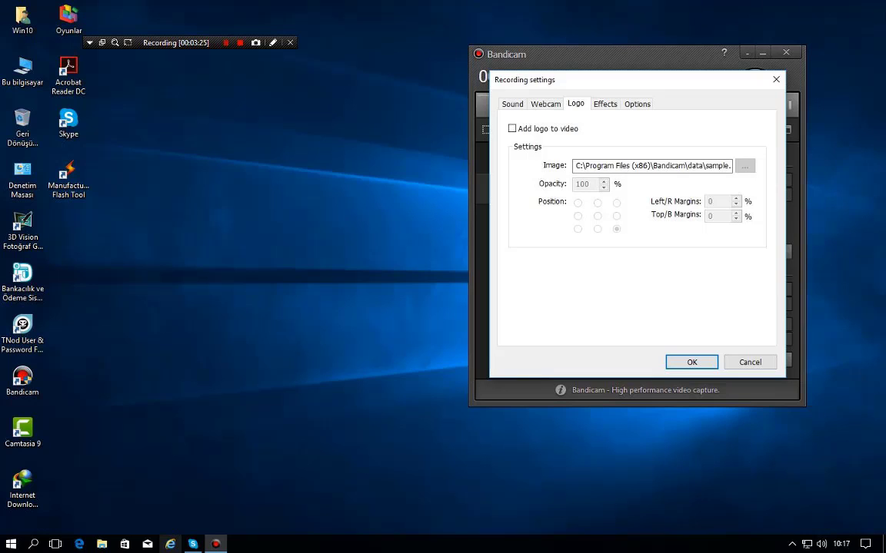
{"action": "left_click", "coordinate": [605, 104]}
{"action": "left_click", "coordinate": [524, 142]}
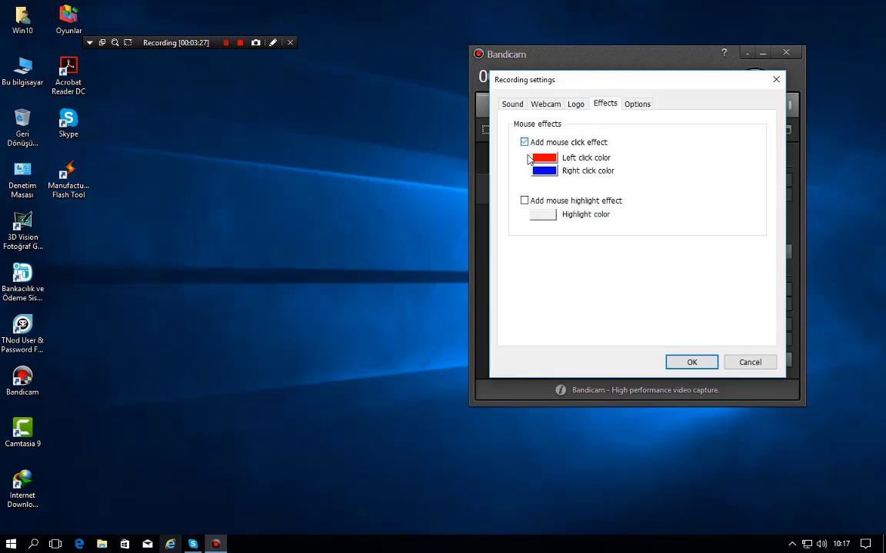
{"action": "left_click", "coordinate": [304, 176]}
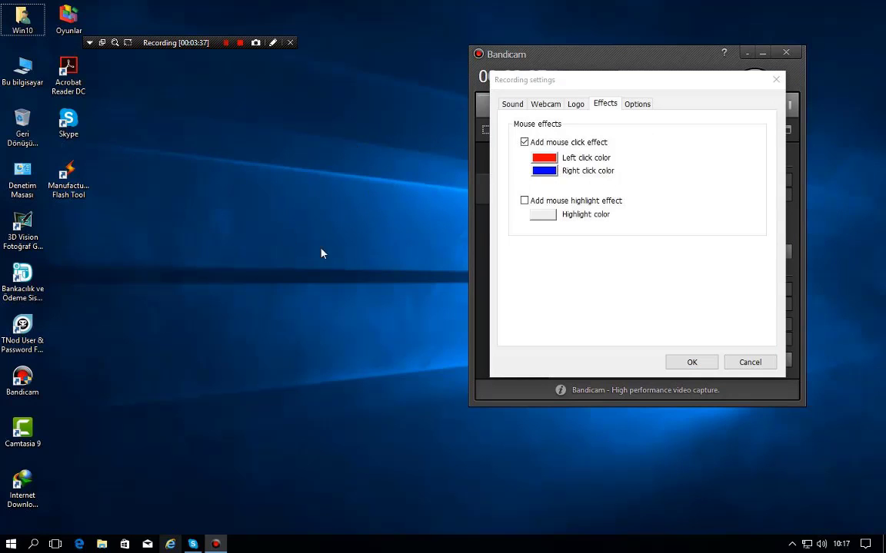
{"action": "left_click", "coordinate": [591, 131]}
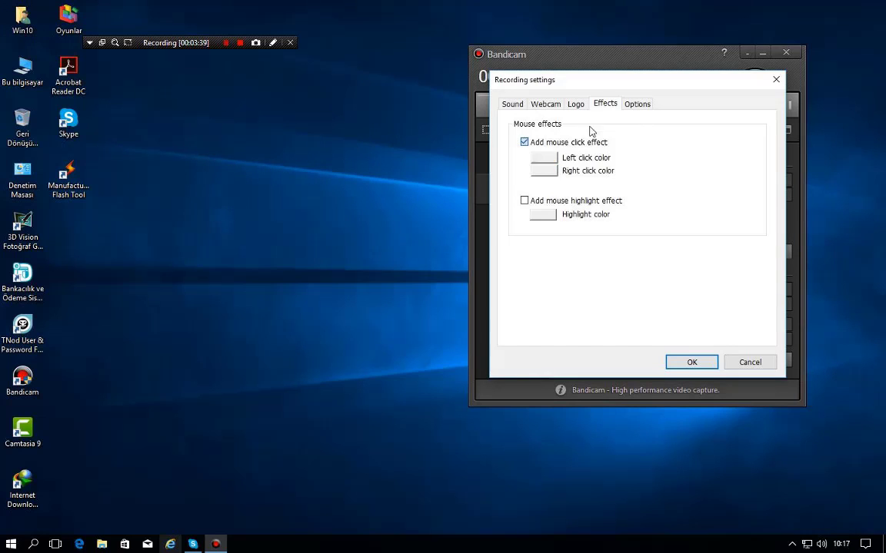
- Set the recording priority to [Highest] Other tasks may be slower and apply the recording settings
{"action": "left_click", "coordinate": [636, 103]}
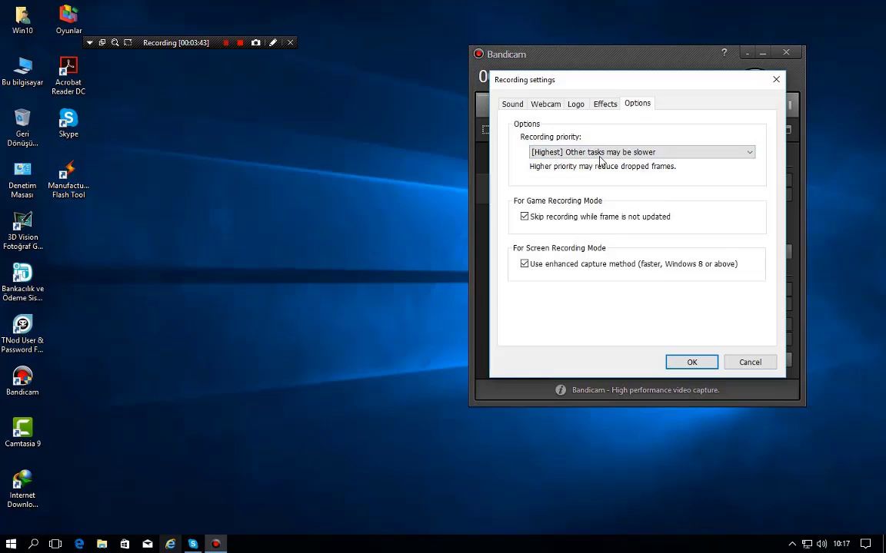
{"action": "left_click", "coordinate": [542, 152]}
{"action": "left_click", "coordinate": [557, 181]}
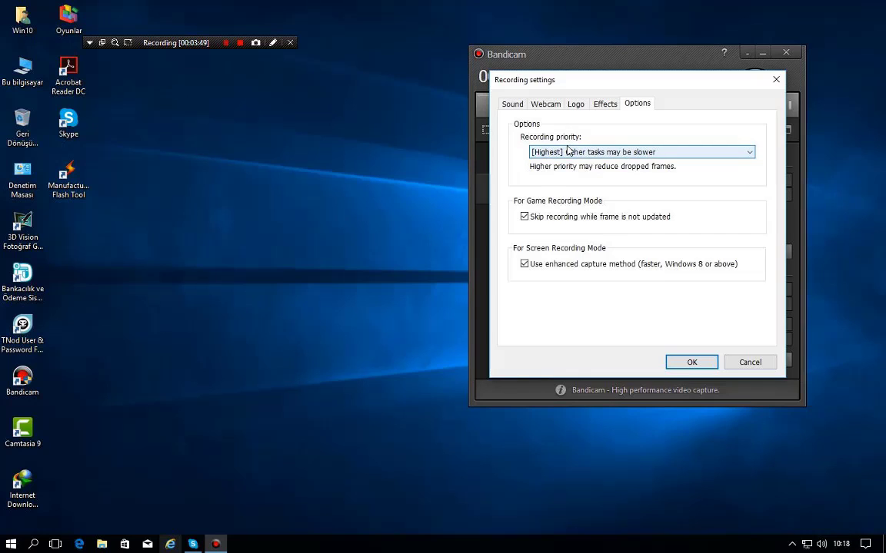
{"action": "left_click", "coordinate": [568, 151]}
{"action": "left_click", "coordinate": [572, 182]}
{"action": "left_click", "coordinate": [563, 152]}
{"action": "left_click", "coordinate": [563, 182]}
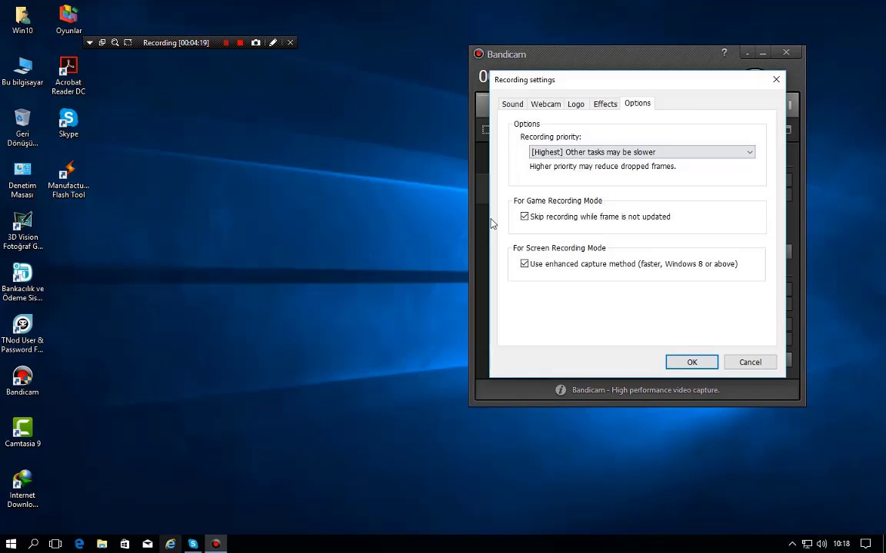
{"action": "left_click", "coordinate": [691, 362]}
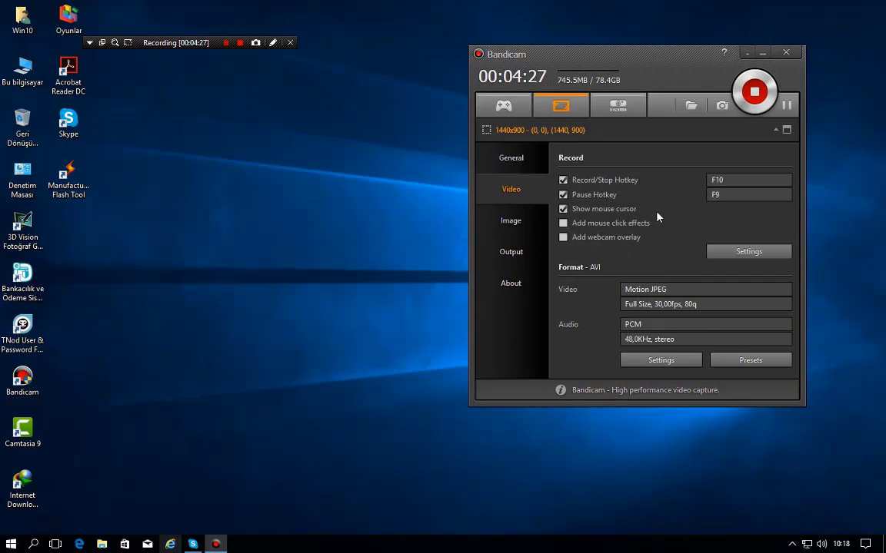
- Apply the Low-end PC preset to the video recording format
{"action": "left_click", "coordinate": [739, 362]}
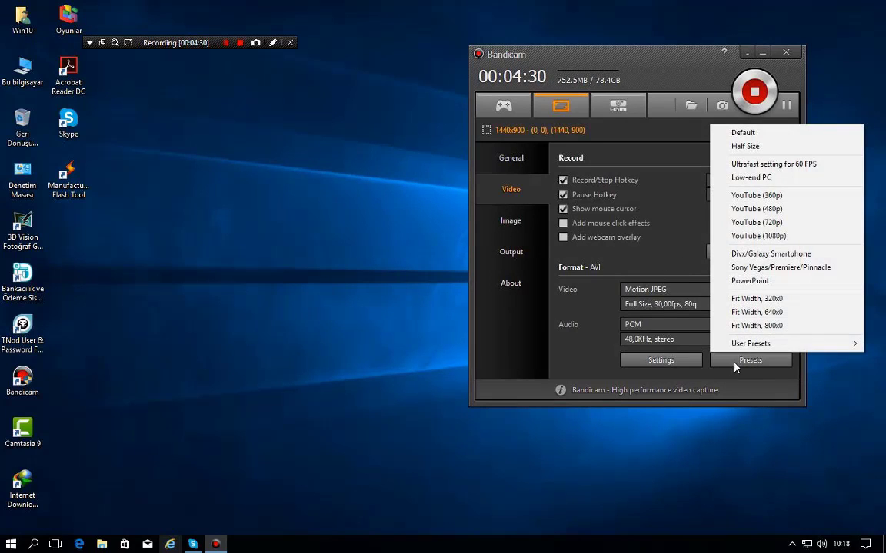
{"action": "left_click", "coordinate": [756, 177]}
- In the format settings, set the video size to 1280 x 720 and the frame rate to 30 FPS
{"action": "left_click", "coordinate": [661, 362]}
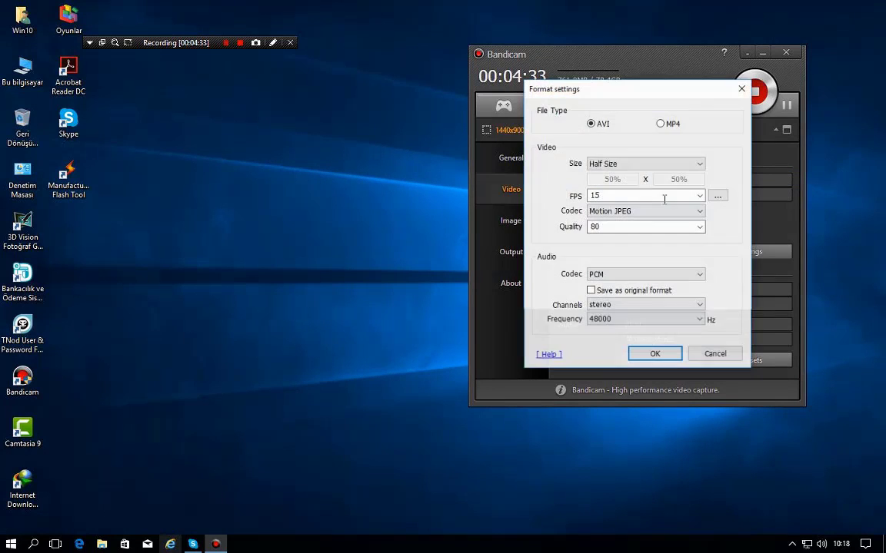
{"action": "left_click", "coordinate": [628, 166]}
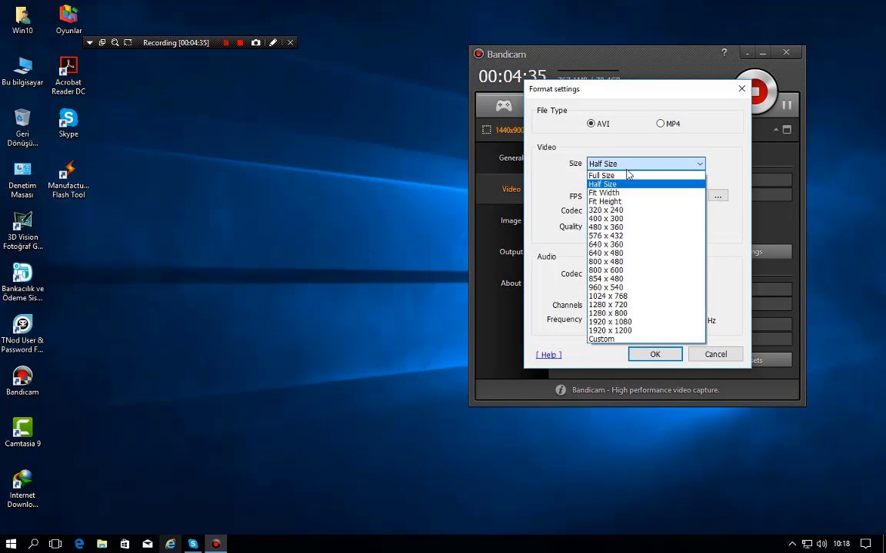
{"action": "left_click", "coordinate": [623, 304]}
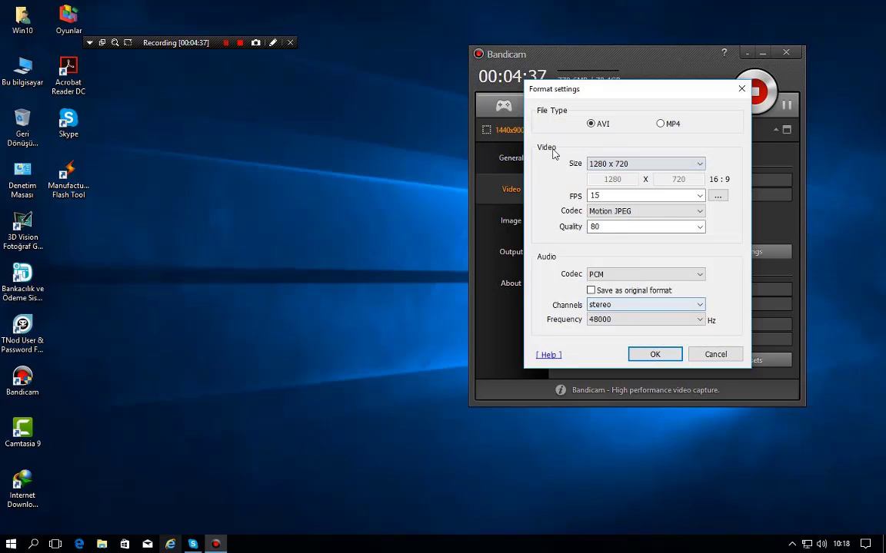
{"action": "left_click", "coordinate": [697, 197]}
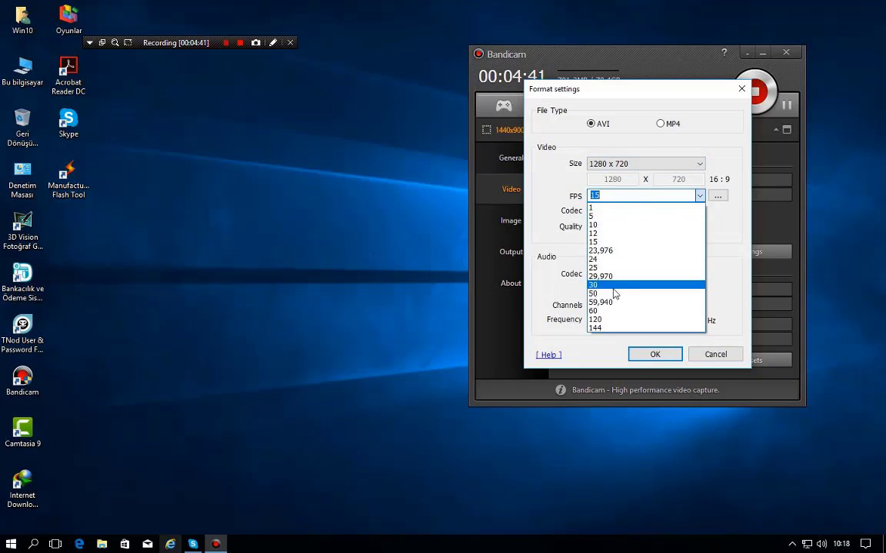
{"action": "left_click", "coordinate": [622, 285]}
- Check the available video codecs and the frame rate mode options, keeping Motion JPEG and the current mode
{"action": "left_click", "coordinate": [622, 213]}
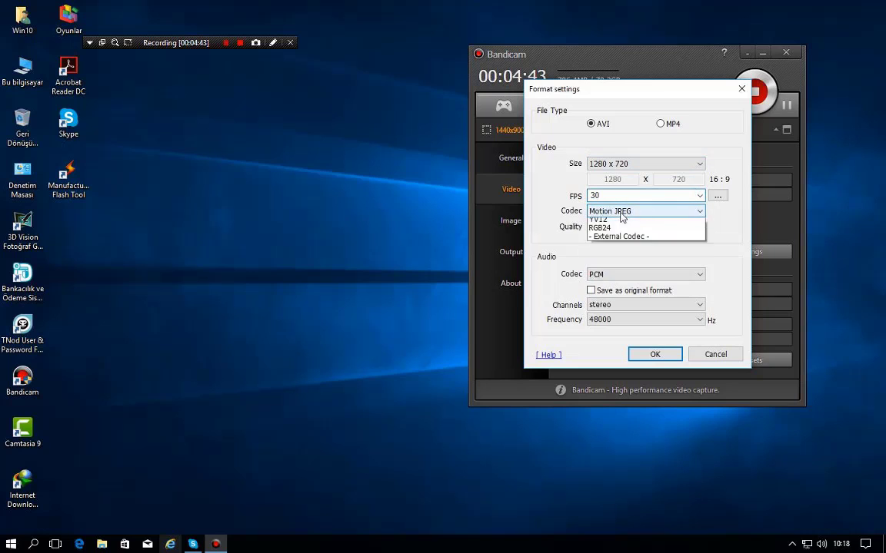
{"action": "left_click", "coordinate": [621, 215]}
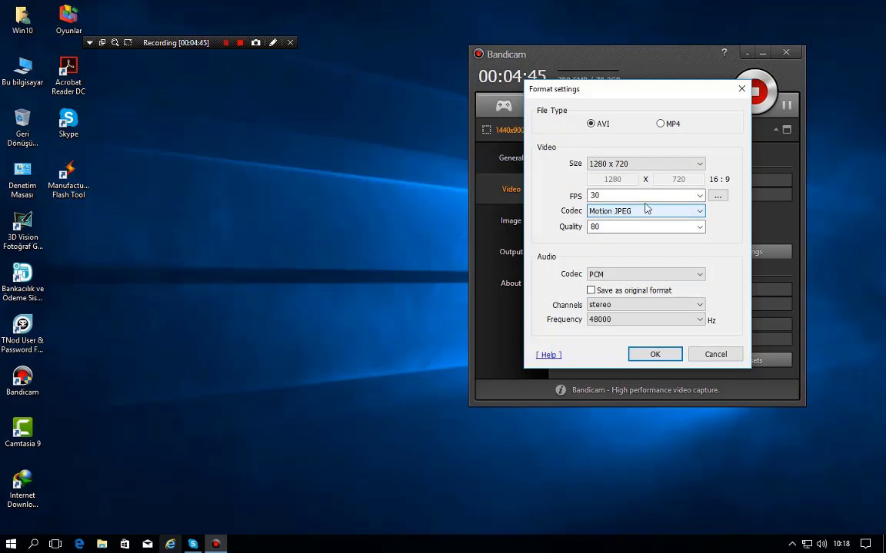
{"action": "left_click", "coordinate": [717, 196]}
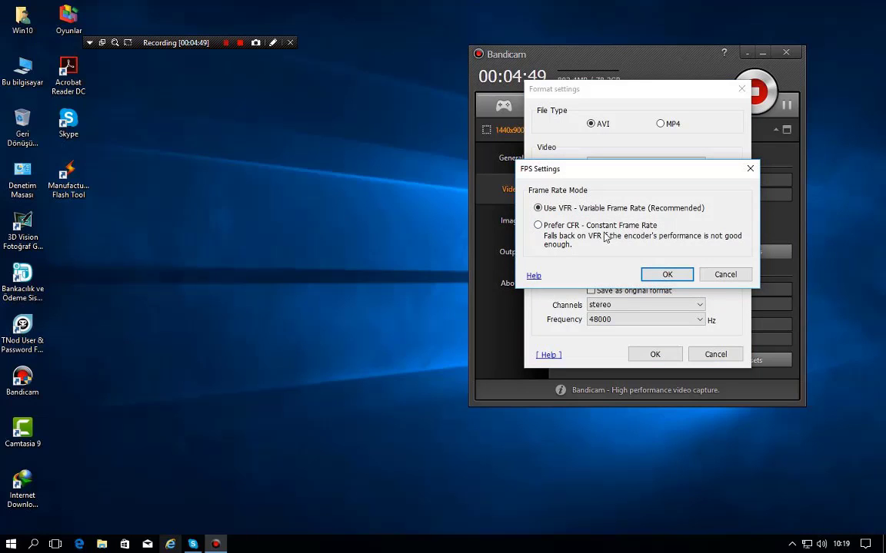
{"action": "left_click", "coordinate": [723, 275]}
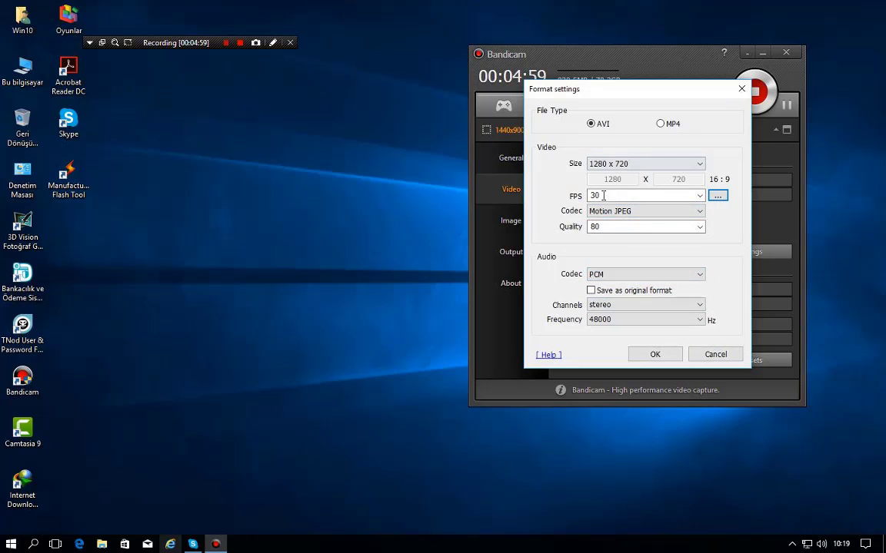
- Set the video size to Full Size and apply the format settings
{"action": "left_click", "coordinate": [619, 163]}
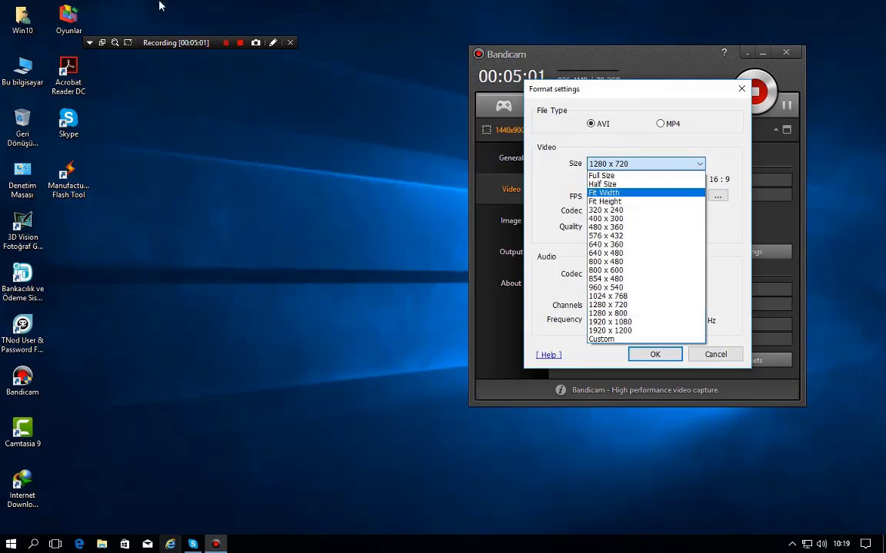
{"action": "left_click", "coordinate": [679, 176]}
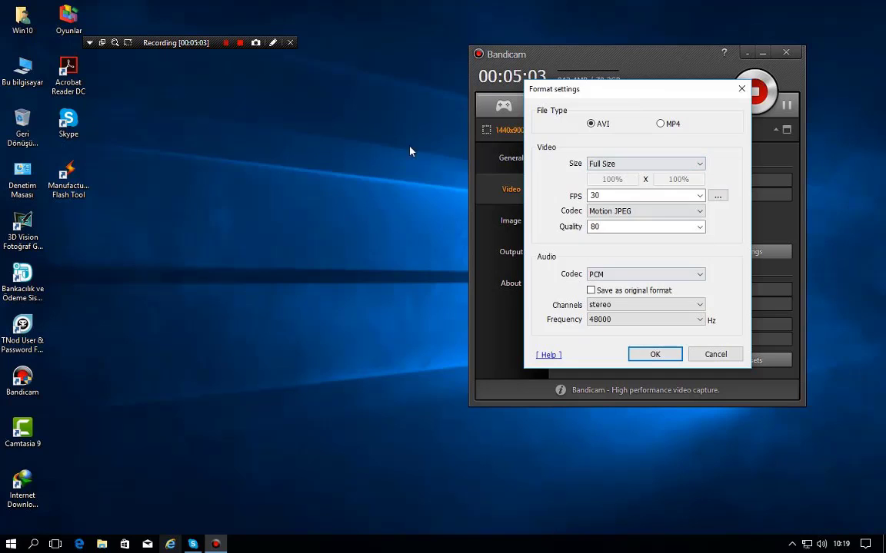
{"action": "left_click", "coordinate": [673, 355]}
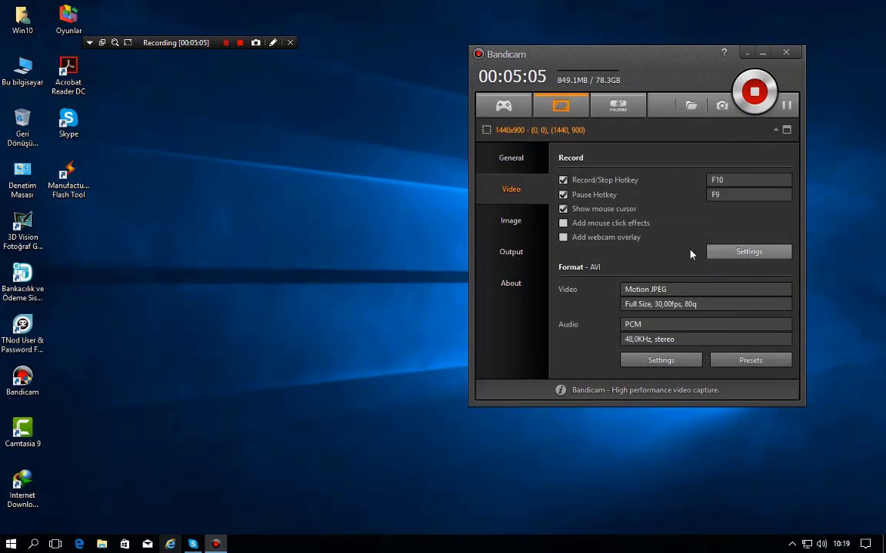
- Look through the image settings, the recorded output files, the version information and the general options
{"action": "left_click", "coordinate": [510, 221]}
{"action": "left_click", "coordinate": [511, 252]}
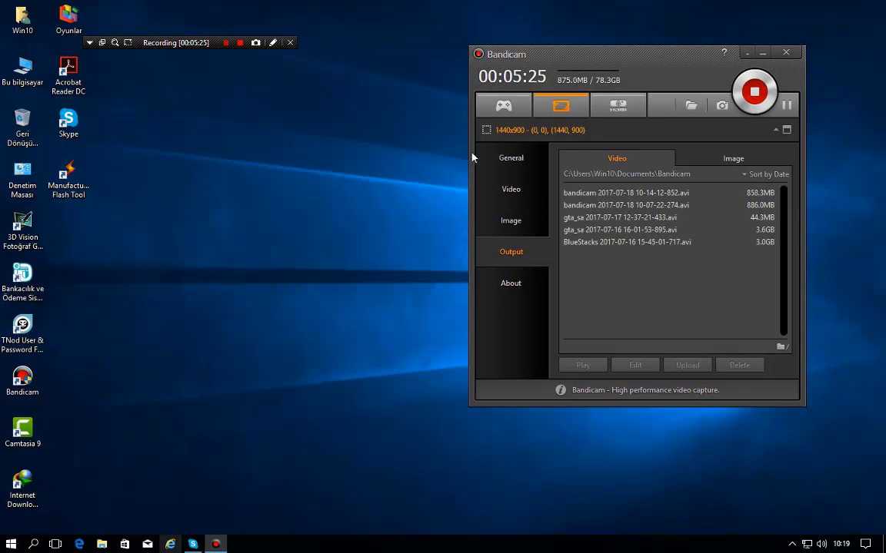
{"action": "left_click_drag", "start_coordinate": [22, 380], "coordinate": [25, 435]}
{"action": "left_click", "coordinate": [512, 297]}
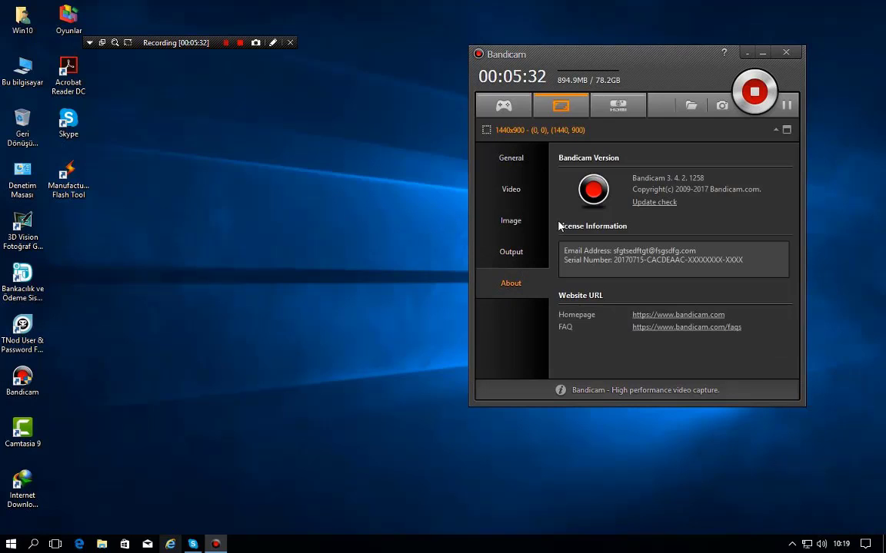
{"action": "left_click", "coordinate": [510, 158]}
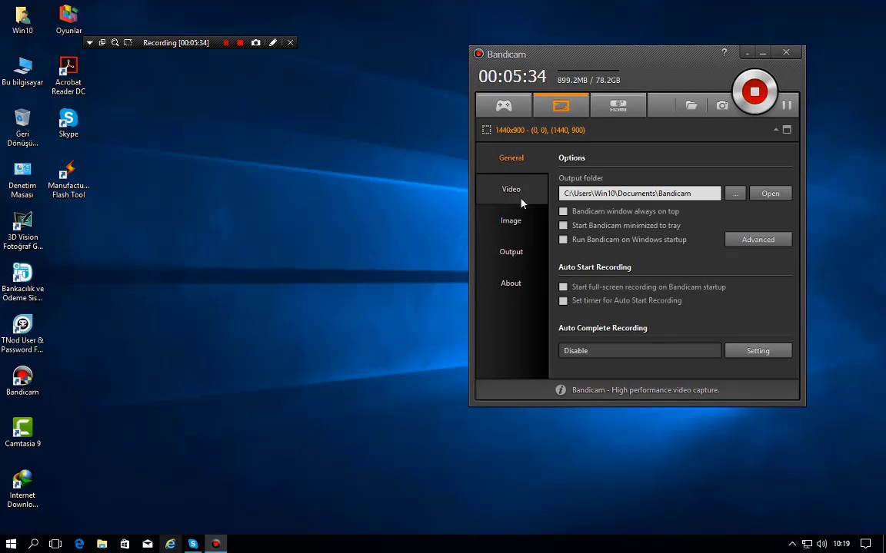